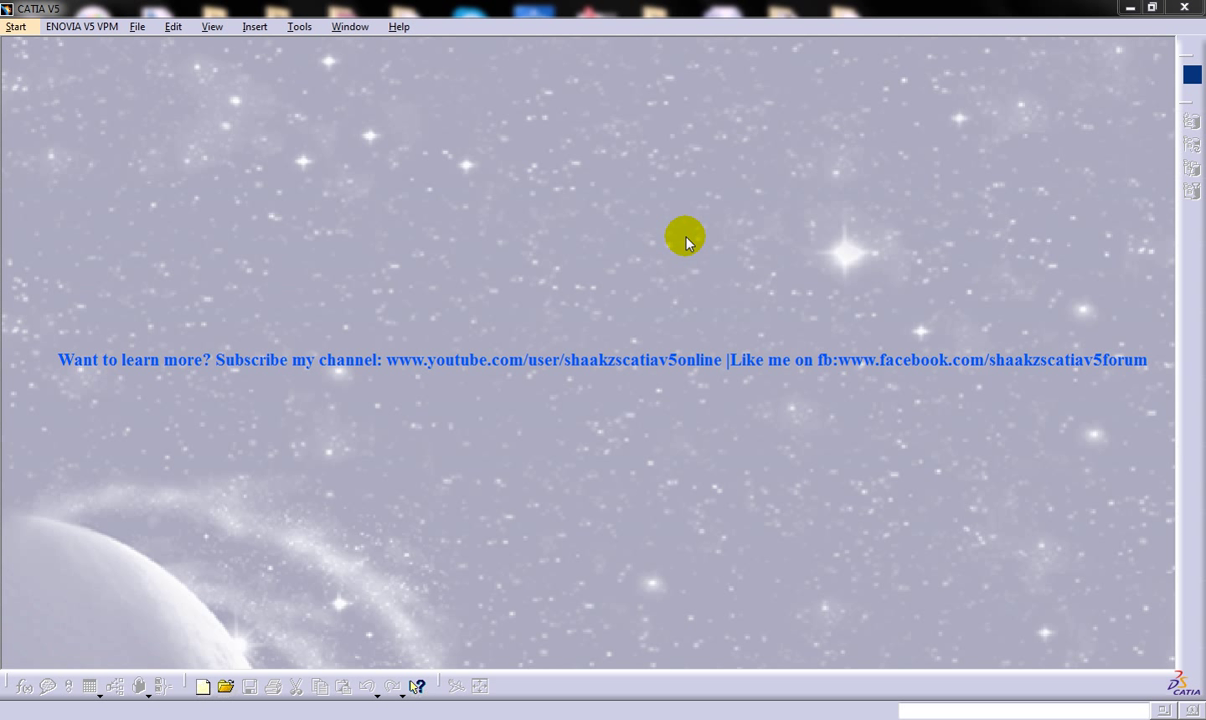
Step: Switch to the Generative Sheetmetal Design workbench and create the new part
left_click(16, 26)
mouse_move(75, 77)
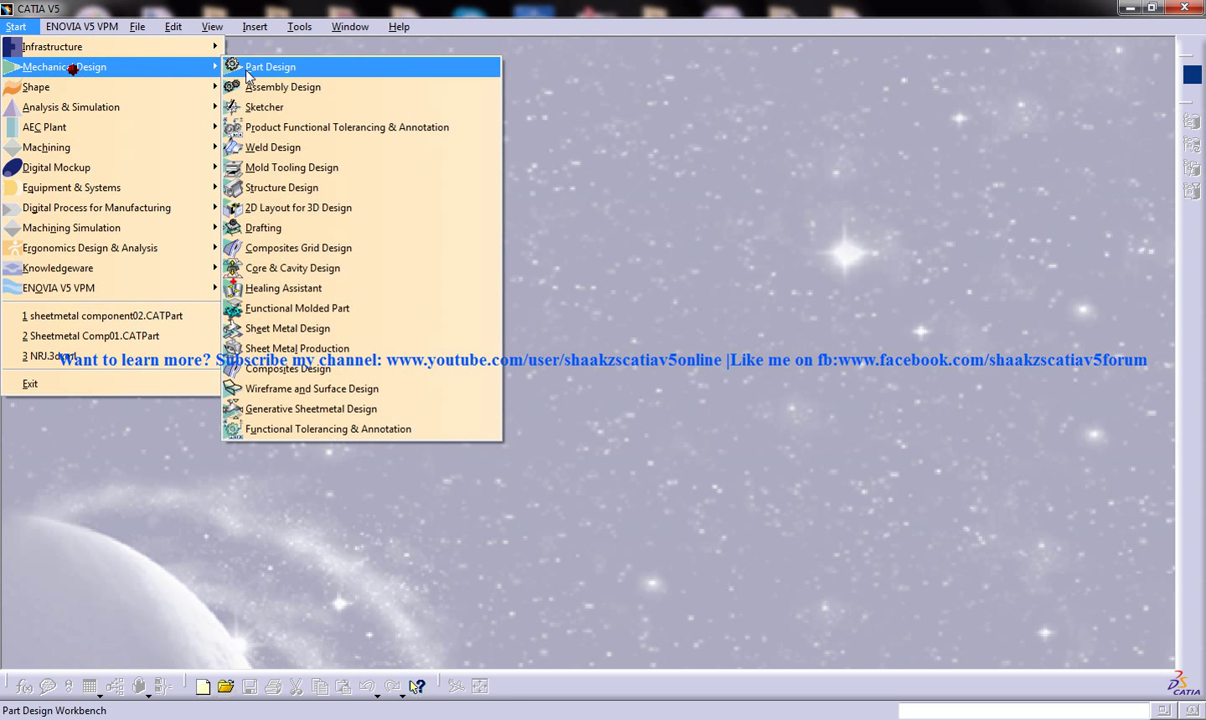
left_click(330, 404)
left_click(972, 510)
Step: Apply 2mm thickness and 4mm bend radius sheet metal parameters, then sketch on the xy plane
left_click(1006, 618)
left_click(779, 535)
left_click(605, 350)
left_click(1188, 484)
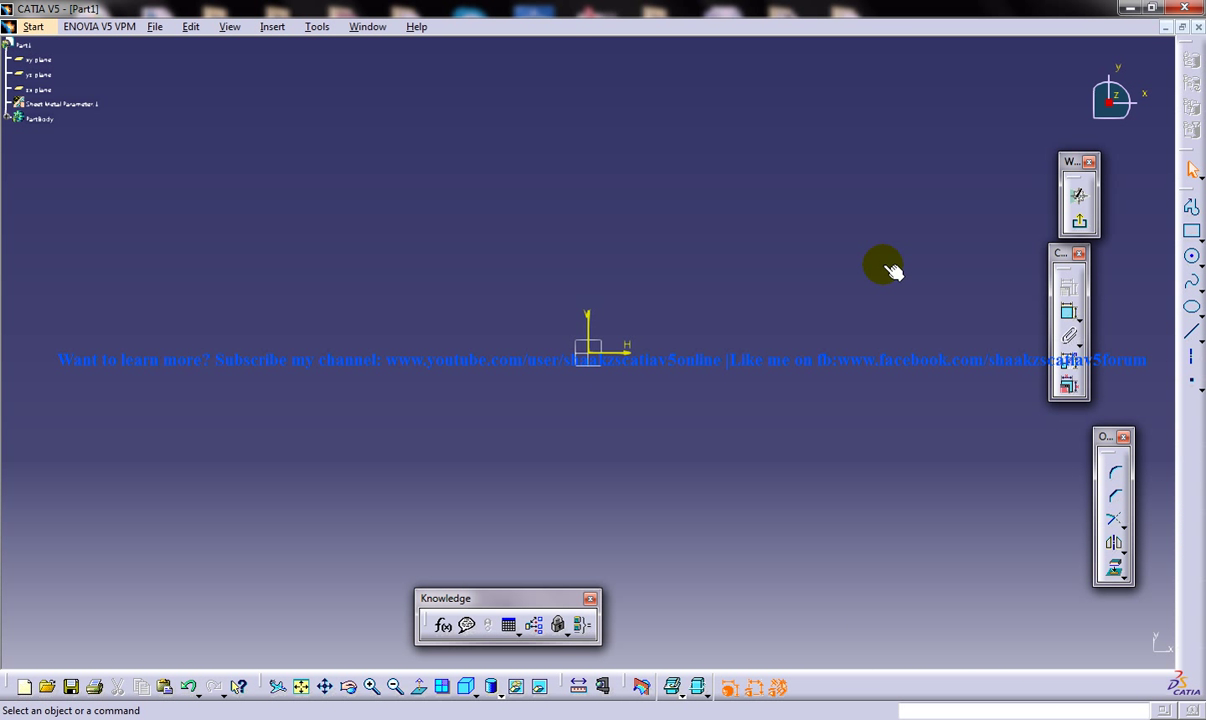
left_click(1192, 232)
Step: Draw a rectangle on the xy plane and exit the sketcher
left_click(460, 275)
left_click(843, 448)
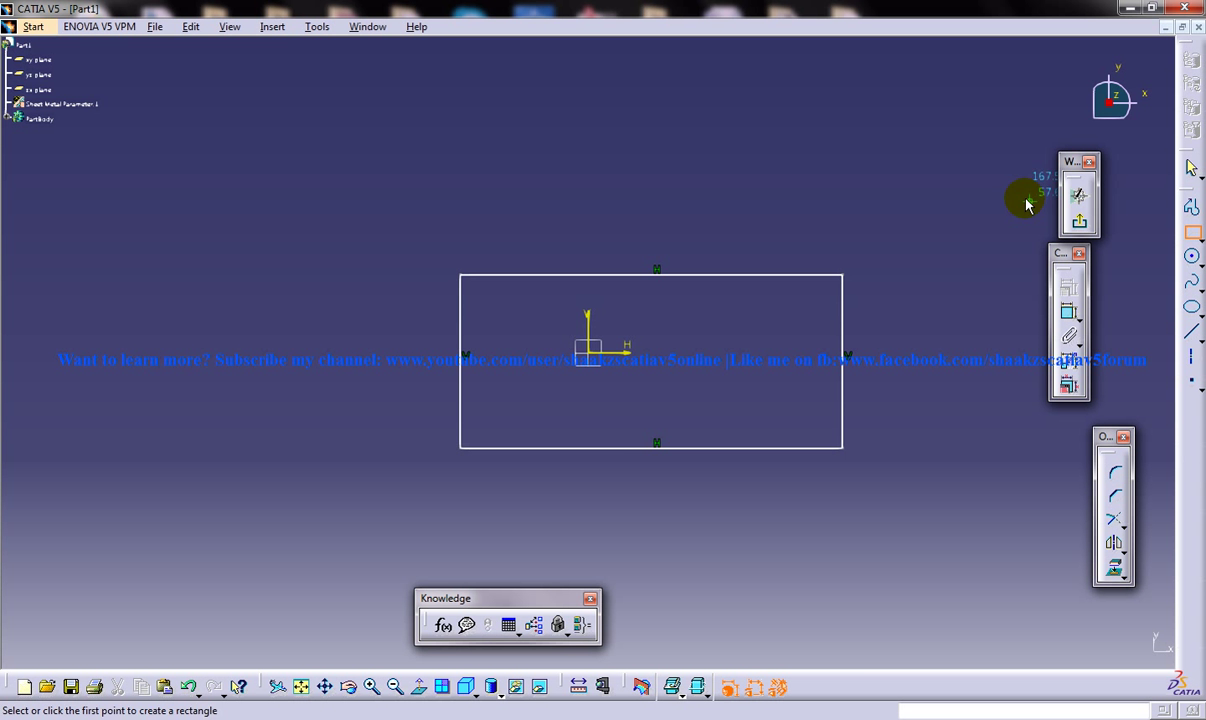
left_click(1080, 224)
Step: Create the flat 2mm base wall Wall.1 from the rectangle sketch
left_click(272, 26)
mouse_move(304, 290)
left_click(479, 289)
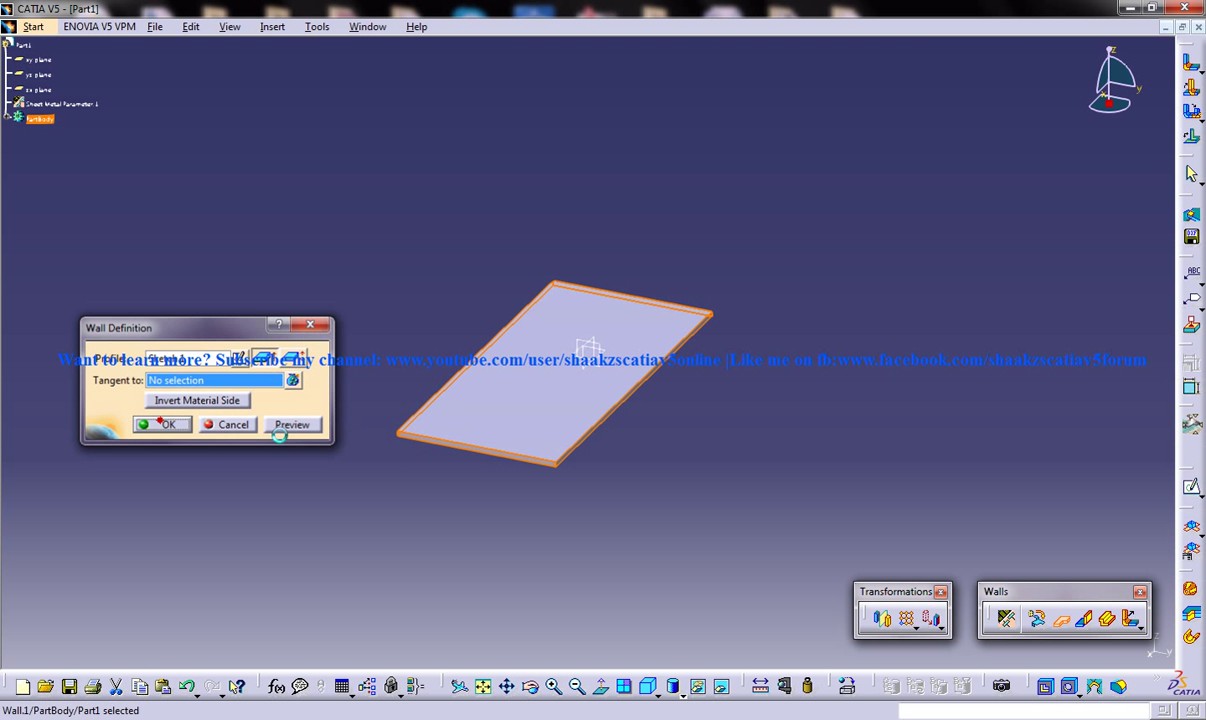
left_click(166, 424)
middle_click_drag(400, 448, 673, 291)
mouse_move(762, 318)
middle_mouse_down()
mouse_move(762, 304)
mouse_move(705, 261)
middle_mouse_up()
mouse_move(547, 297)
middle_mouse_down()
mouse_move(563, 313)
mouse_move(575, 278)
middle_mouse_up()
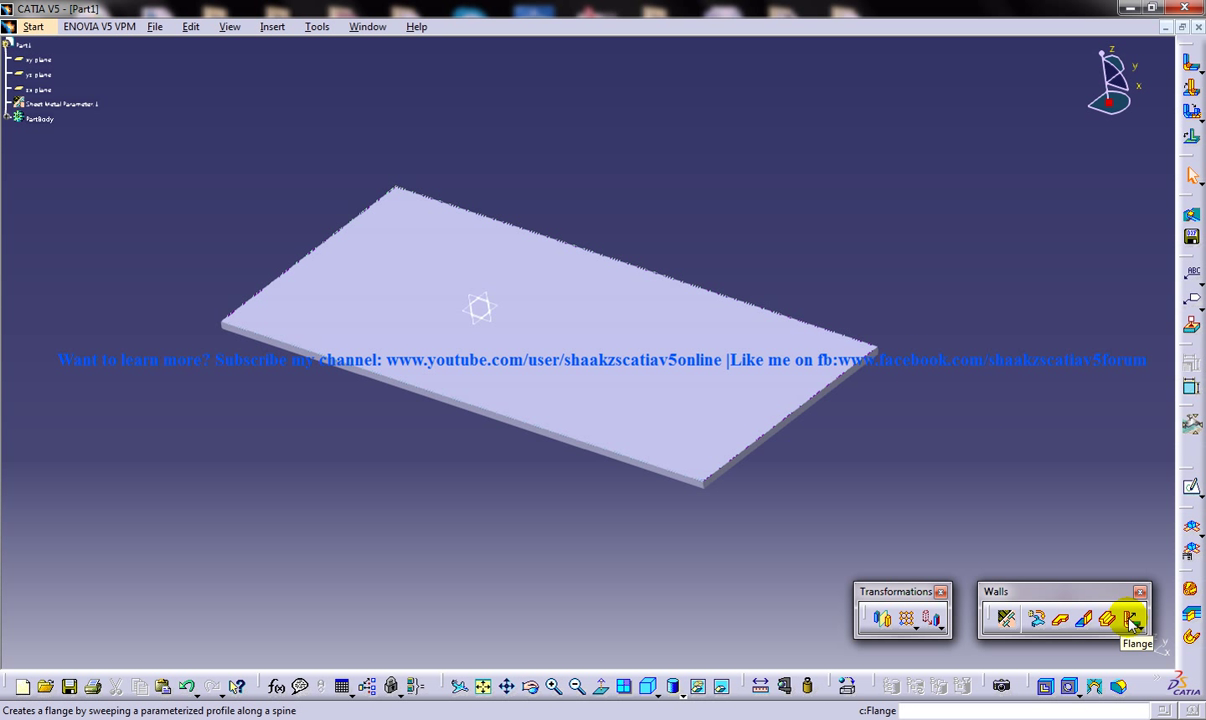
Step: Launch the Flange tool from Insert > Walls > Swept Walls
left_click(270, 25)
mouse_move(323, 297)
mouse_move(495, 351)
left_click(625, 350)
left_click_drag(460, 250, 1044, 70)
left_click_drag(899, 65, 153, 334)
Step: Use the plate's front edge as the 10mm flange spine and enable a custom Flange Plane
left_click(786, 420)
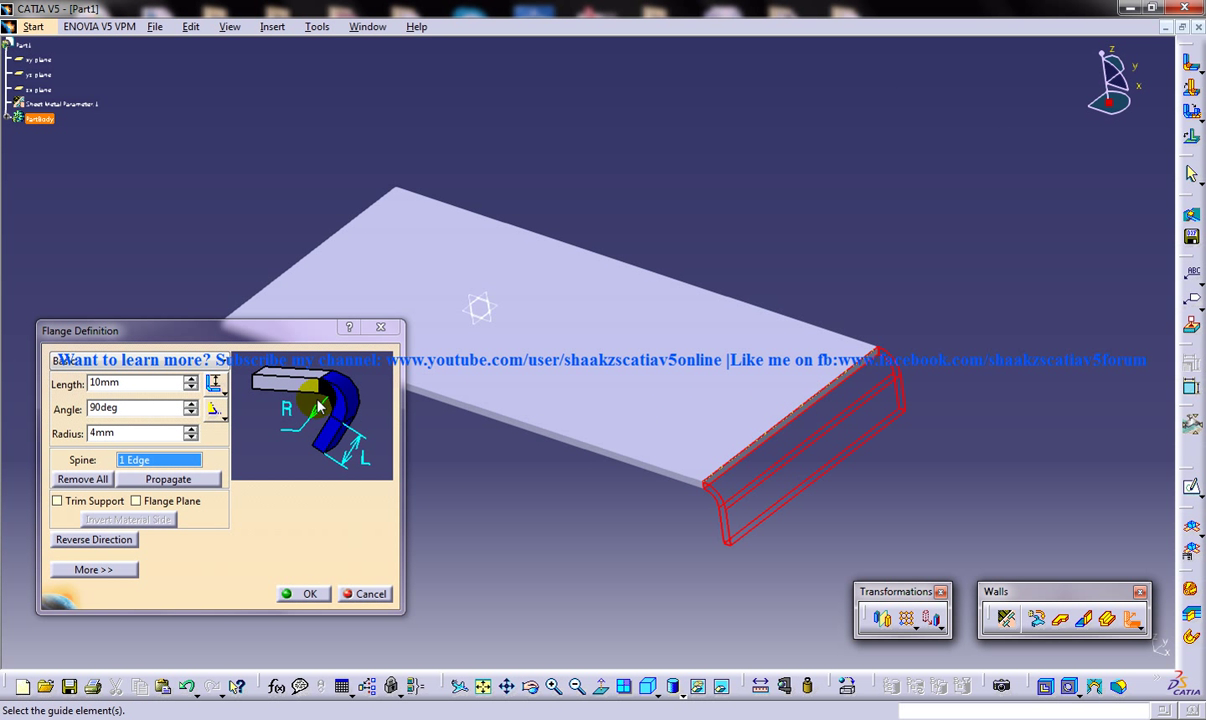
left_click_drag(252, 335, 272, 337)
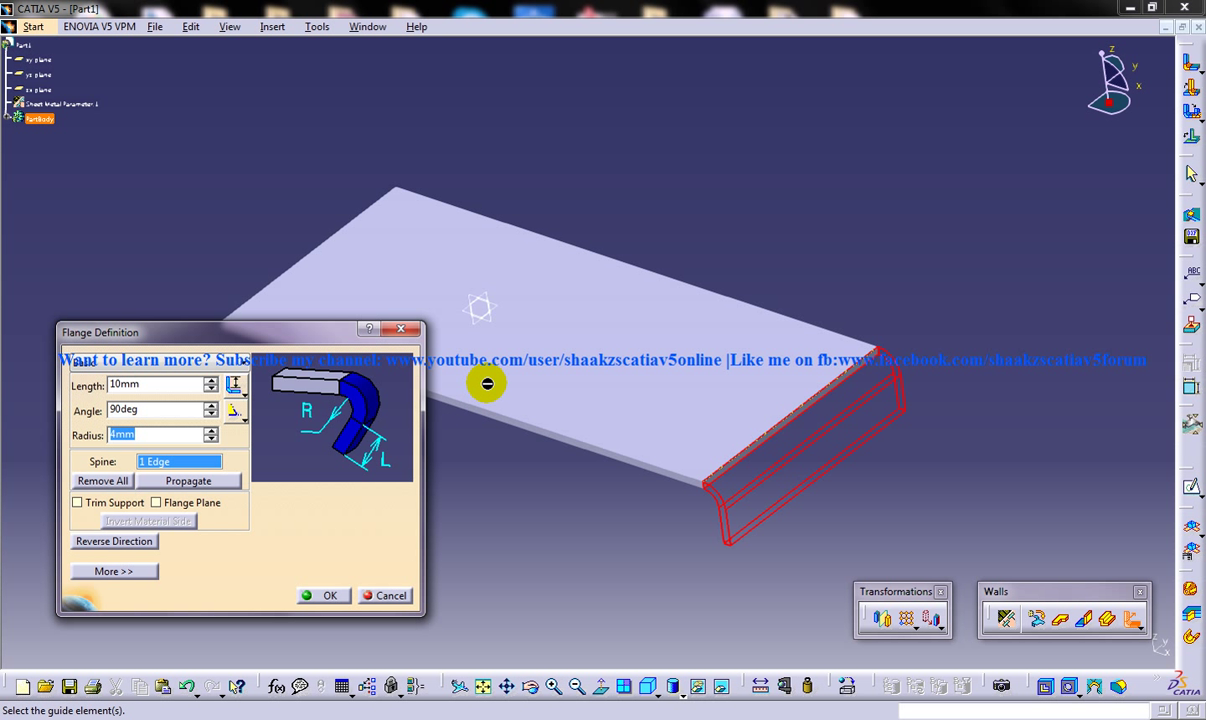
middle_click_drag(503, 358, 562, 352)
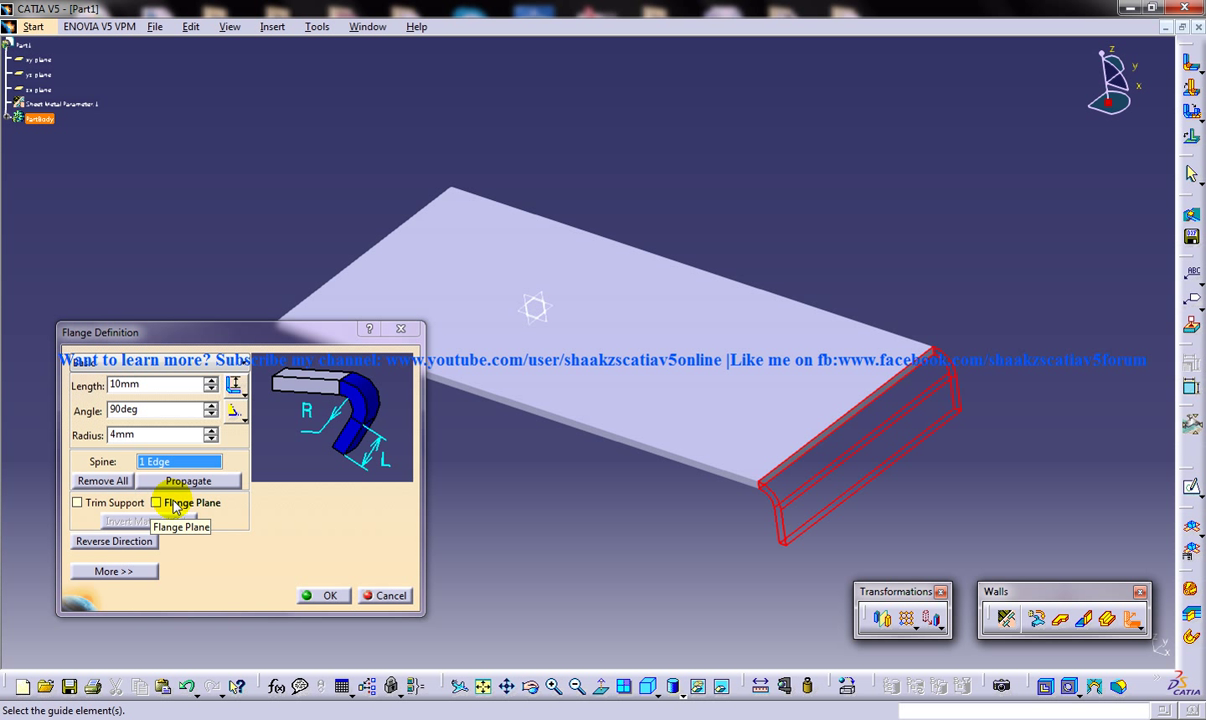
left_click(172, 503)
right_click(283, 506)
Step: Create Plane.1 at 30deg to the yz plane about the Y Axis as the flange plane
left_click(313, 516)
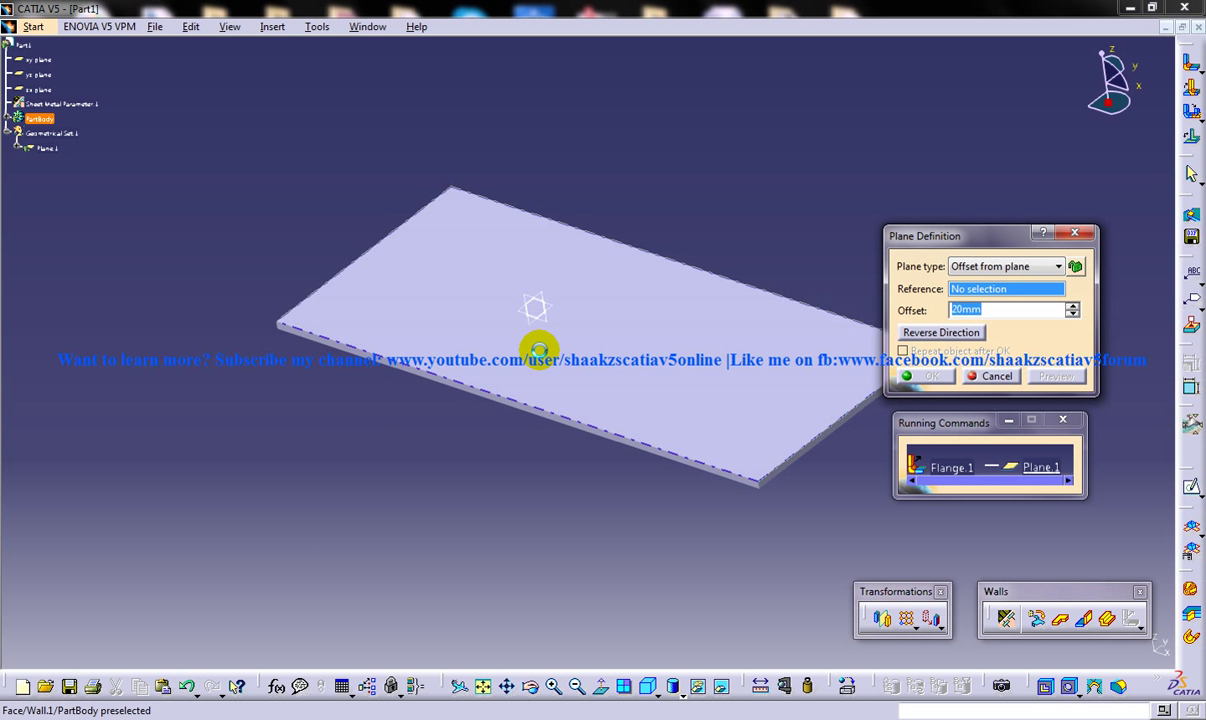
scroll(614, 312, "up", 3)
left_click(493, 288)
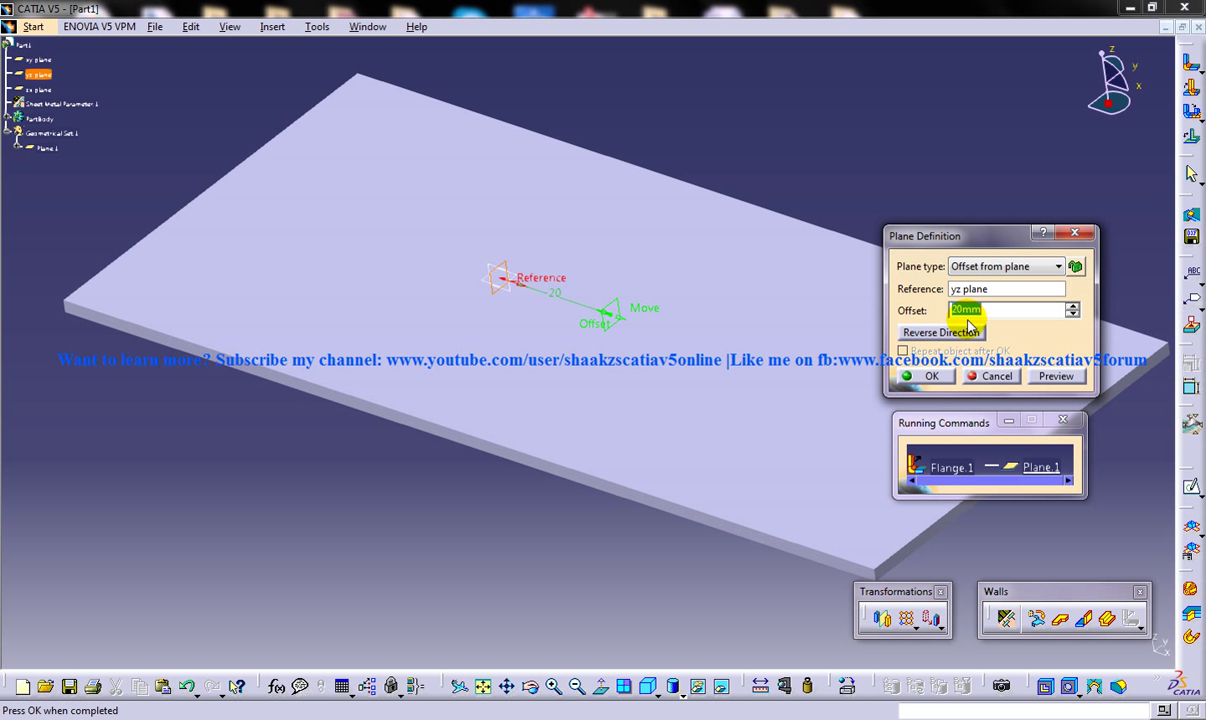
left_click(985, 266)
left_click(1001, 307)
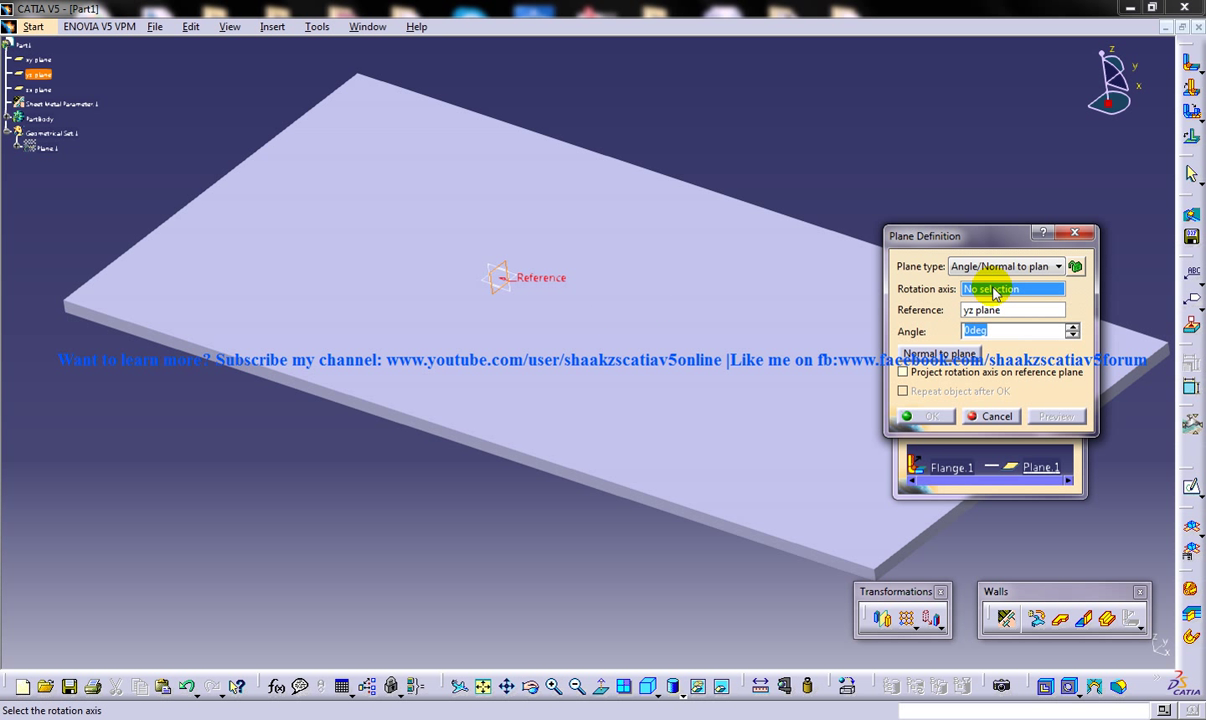
right_click(993, 291)
left_click(1015, 336)
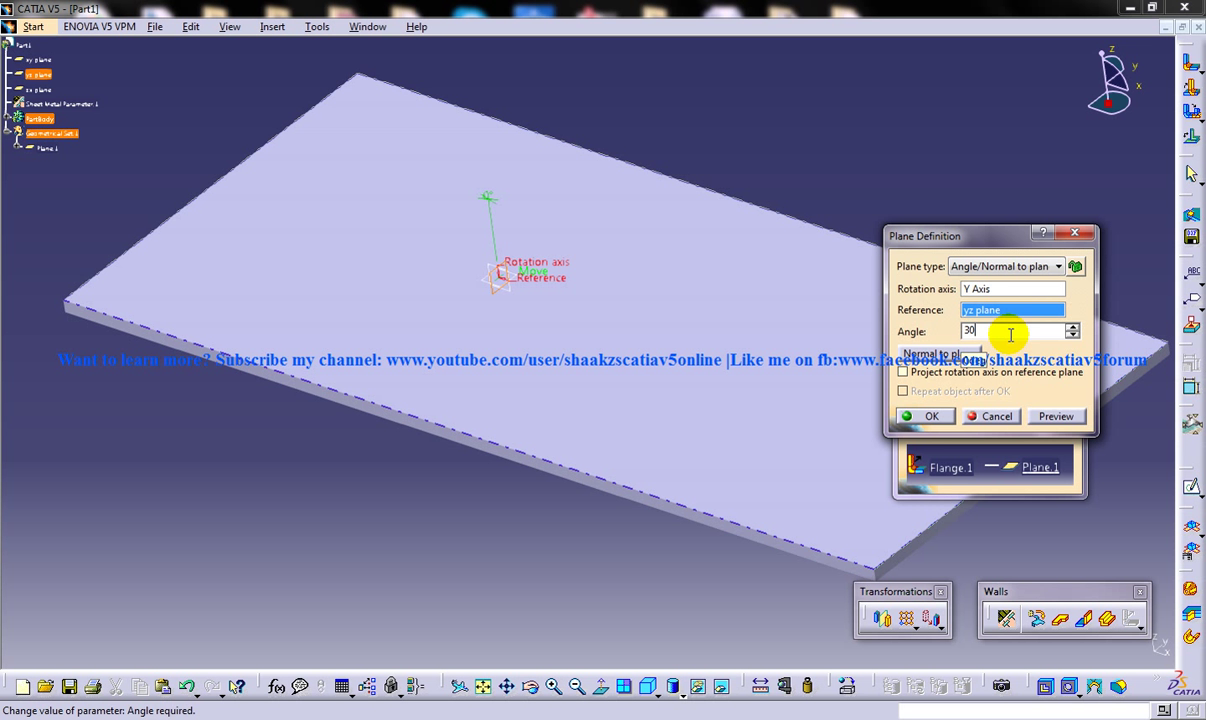
left_click(1055, 414)
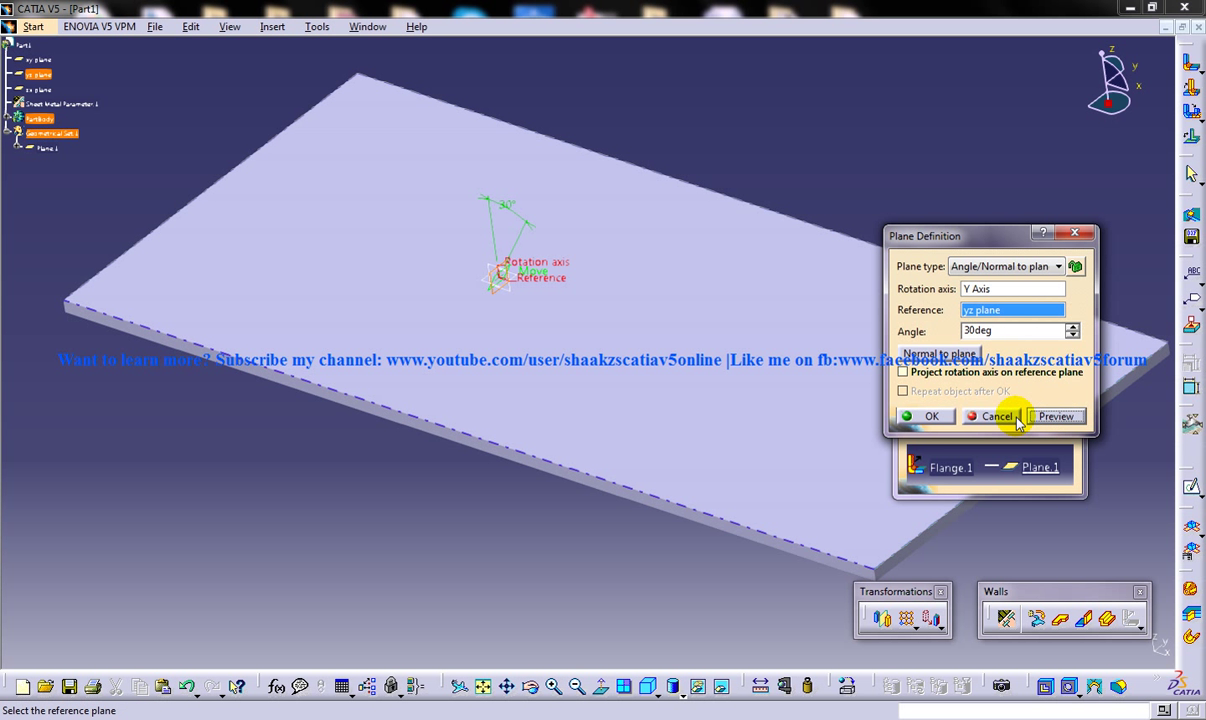
left_click(918, 417)
middle_click_drag(735, 237, 740, 296)
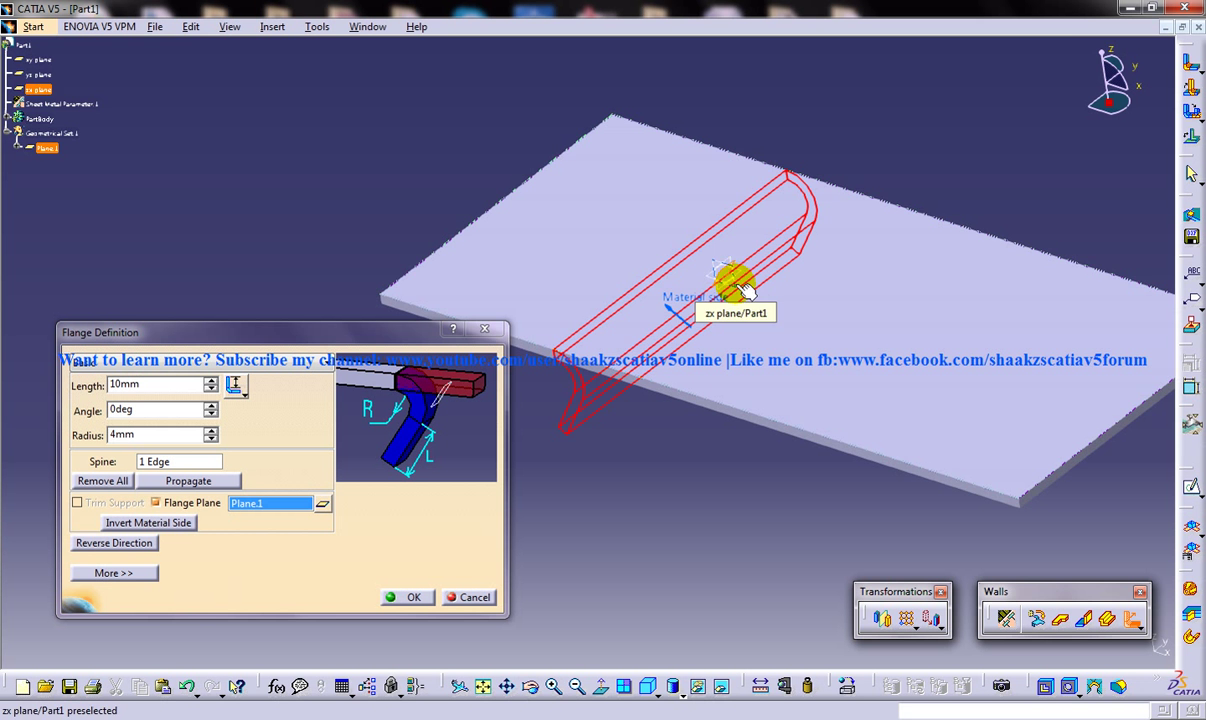
Step: Set the flange length to 20mm and build Flange.1 along Plane.1
middle_click_drag(773, 331, 805, 292)
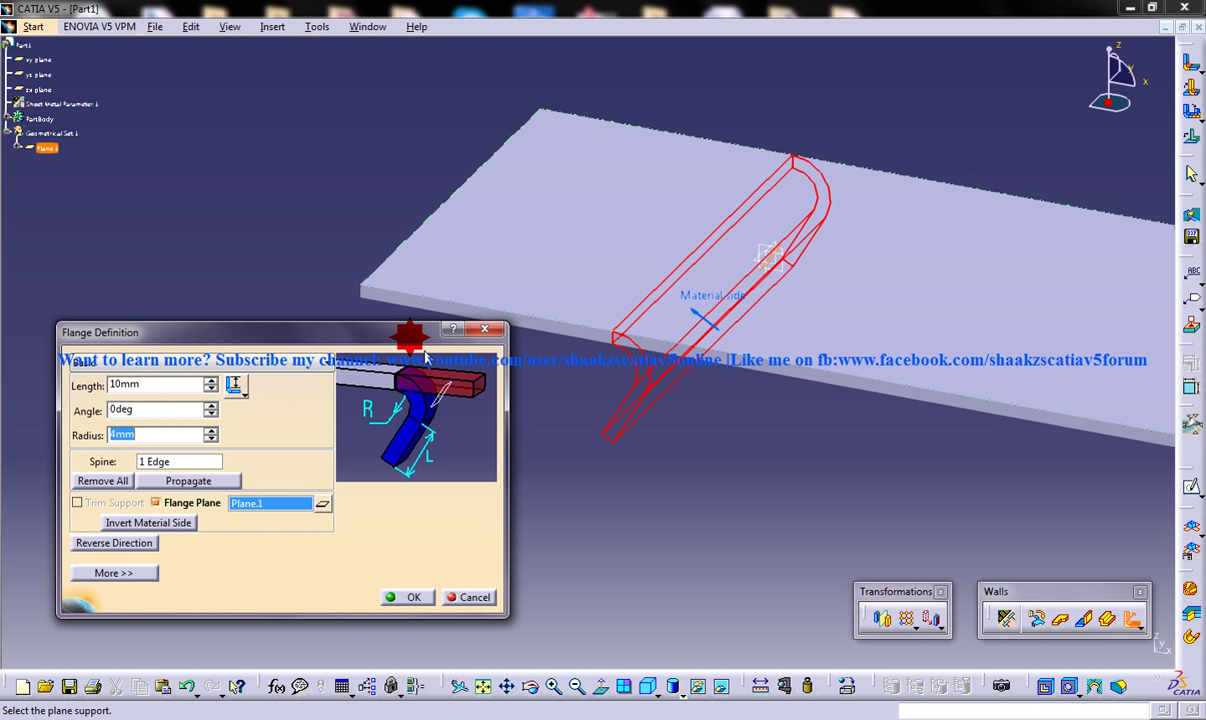
left_click_drag(409, 336, 441, 348)
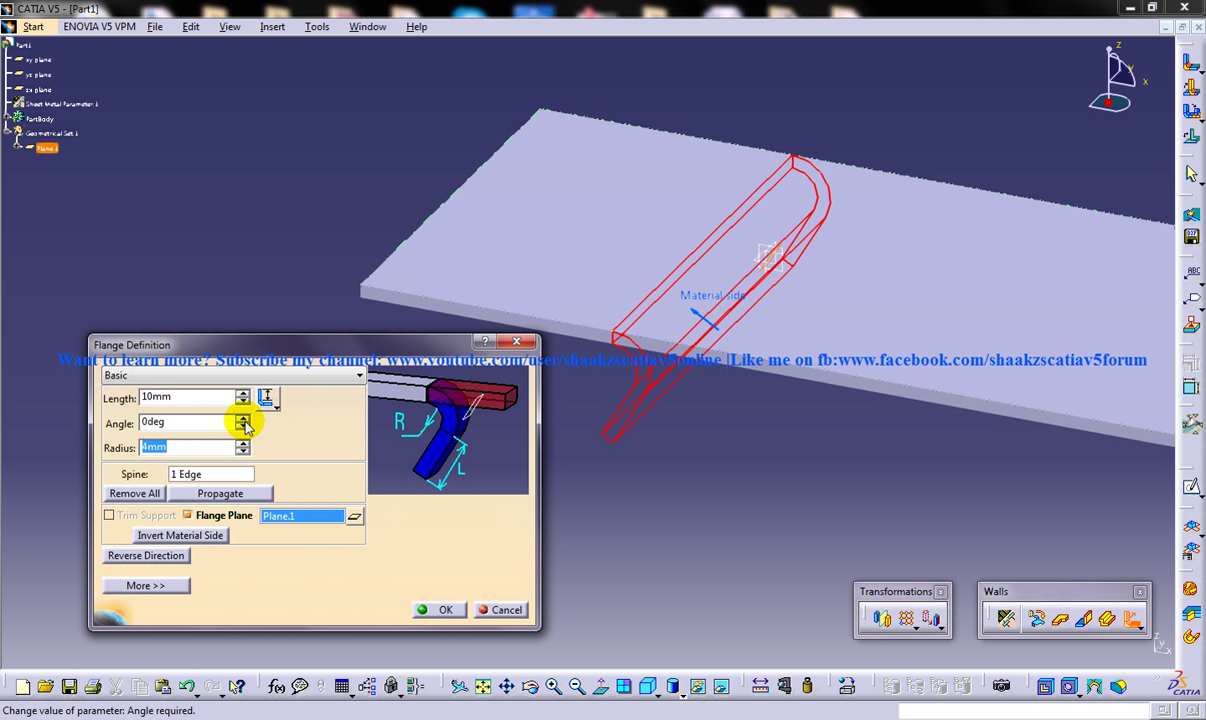
left_click(242, 393)
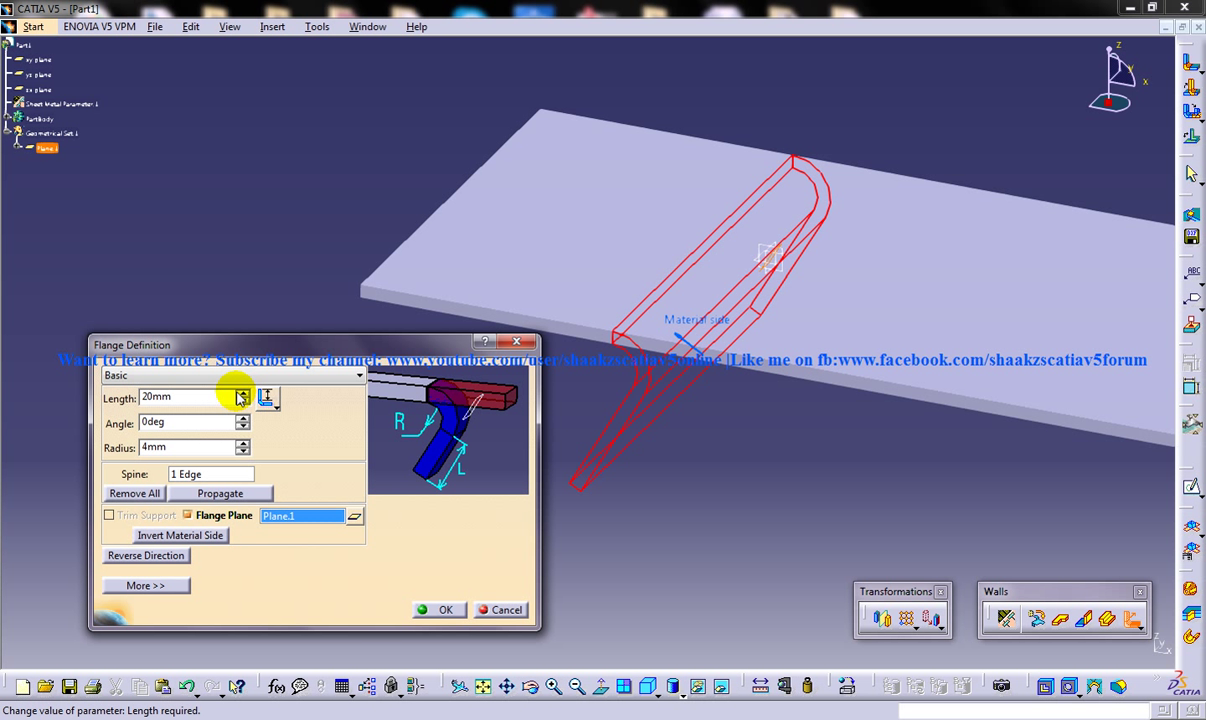
left_click(446, 611)
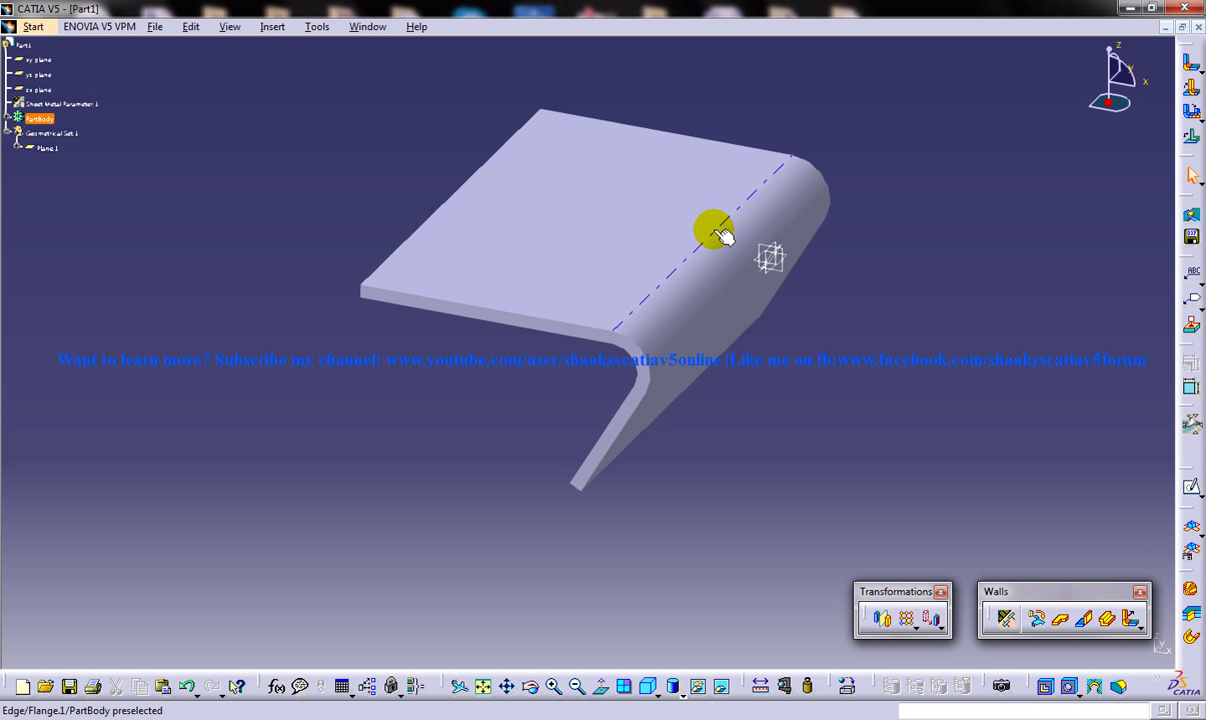
Step: Inspect the bent part up close, then undo Flange.1 and Plane.1 with Ctrl+Z
middle_click_drag(896, 328, 790, 332)
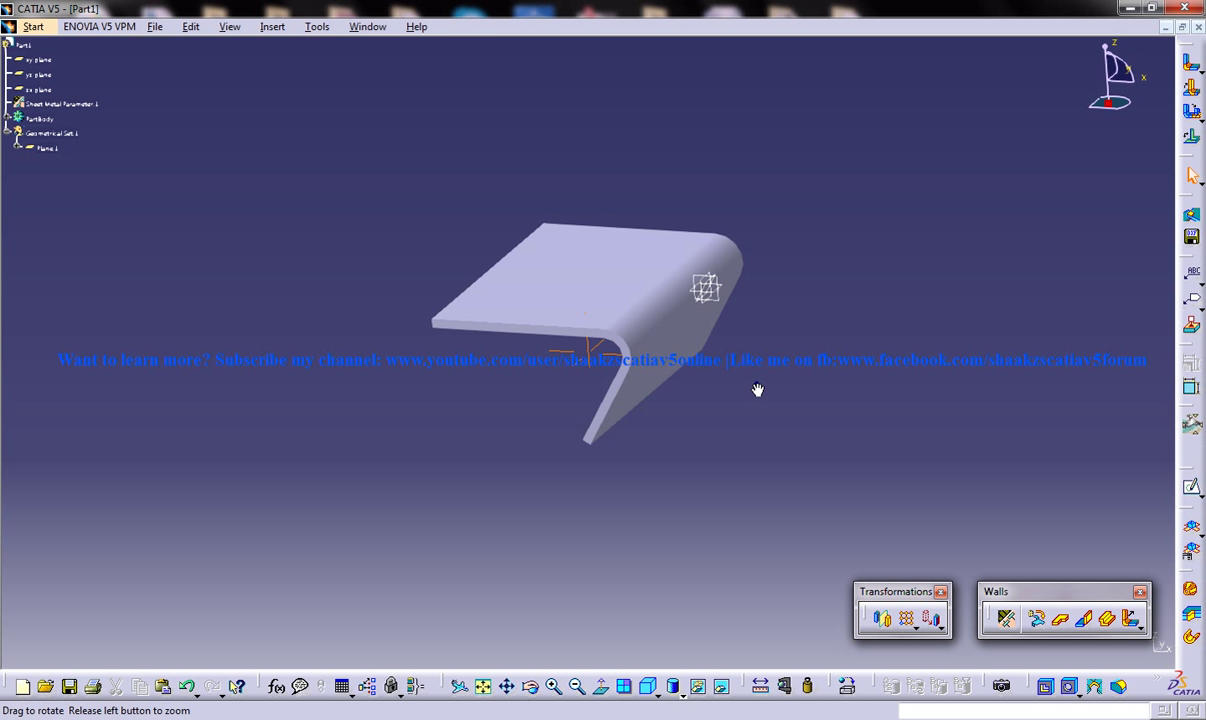
mouse_move(757, 383)
middle_mouse_down()
mouse_move(751, 362)
mouse_move(764, 405)
middle_mouse_up()
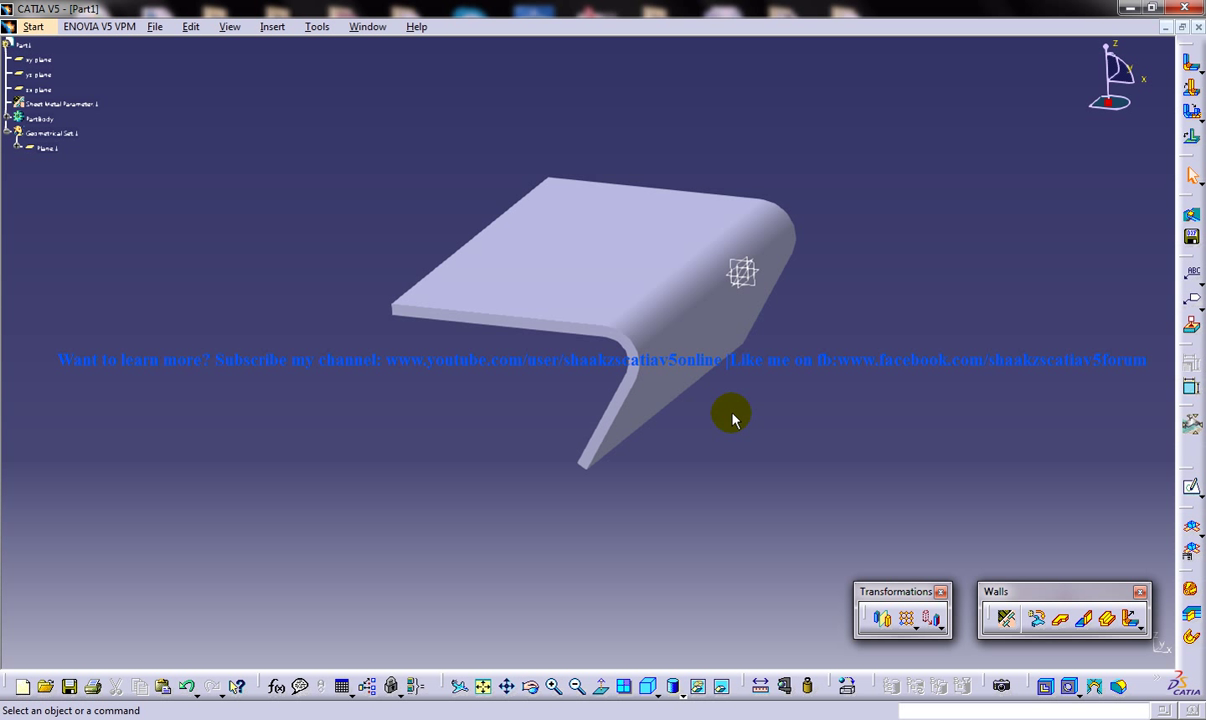
middle_click_drag(727, 415, 684, 413)
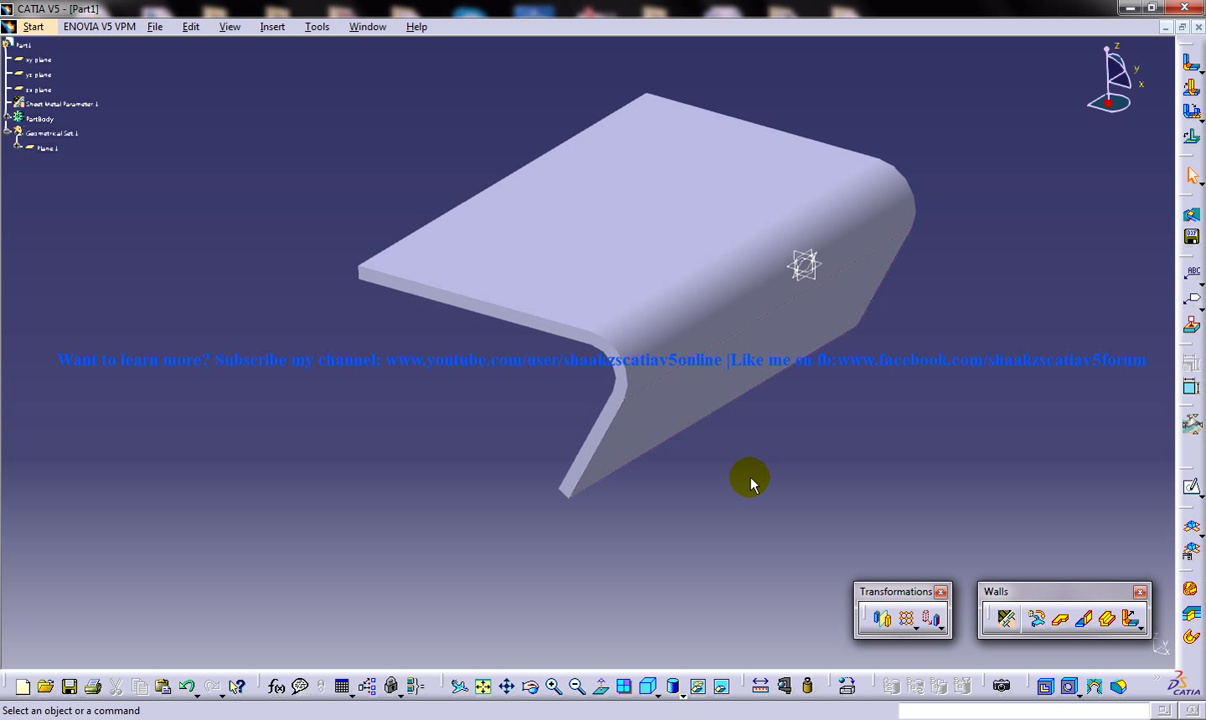
key("ctrl+z")
middle_click_drag(751, 484, 673, 336)
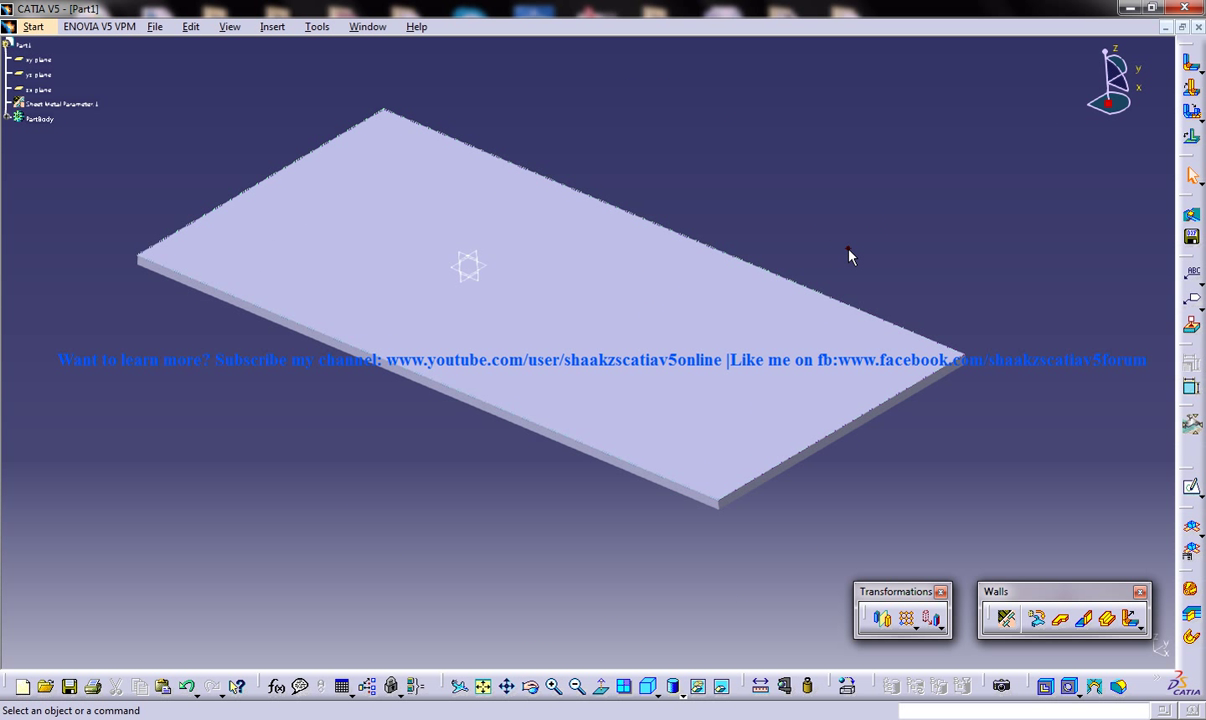
Step: Start a flange on the plate's long front edge and change its type to Relimited
left_click(1133, 621)
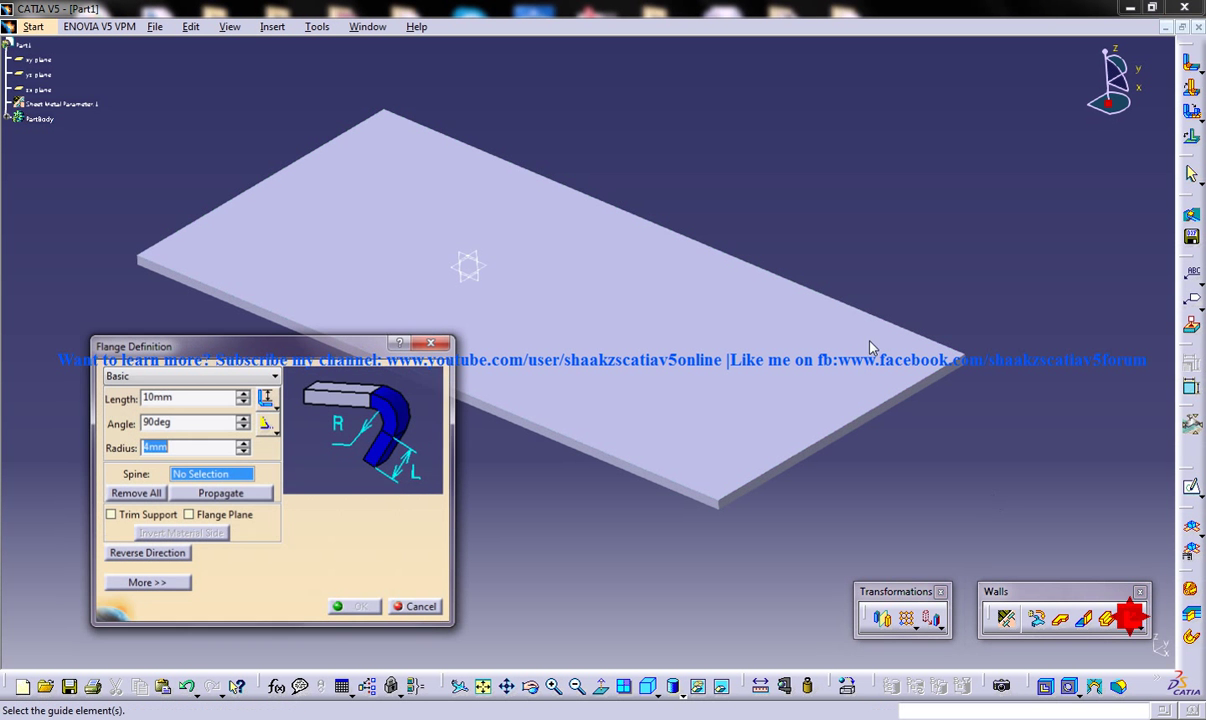
left_click(858, 430)
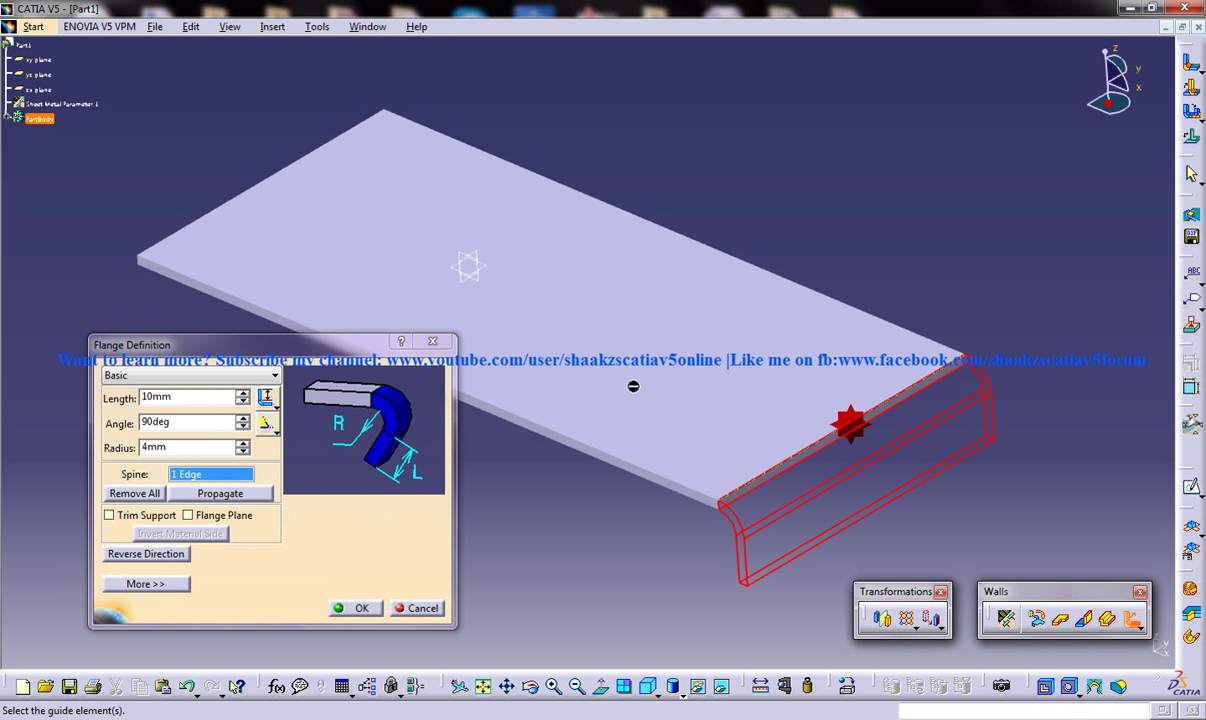
left_click(252, 378)
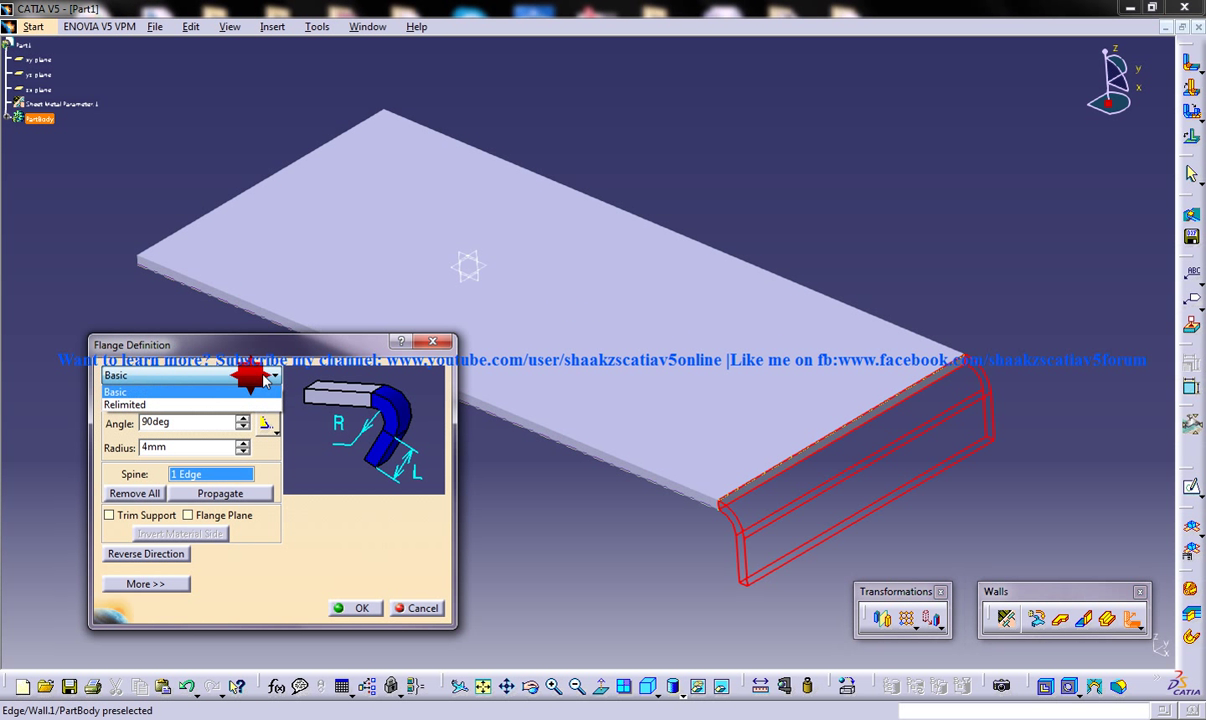
left_click(148, 397)
middle_click_drag(614, 417, 692, 353)
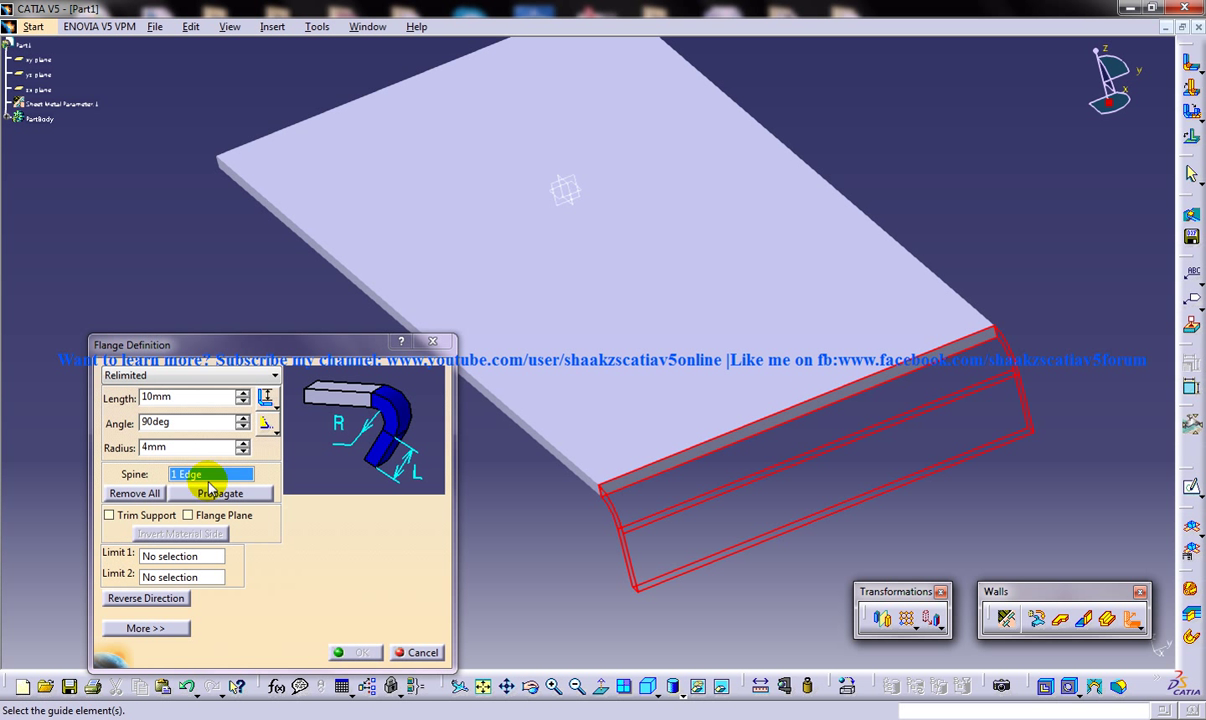
Step: Create Plane.1 offset from the zx plane as the flange's first limit
left_click(182, 556)
right_click(183, 558)
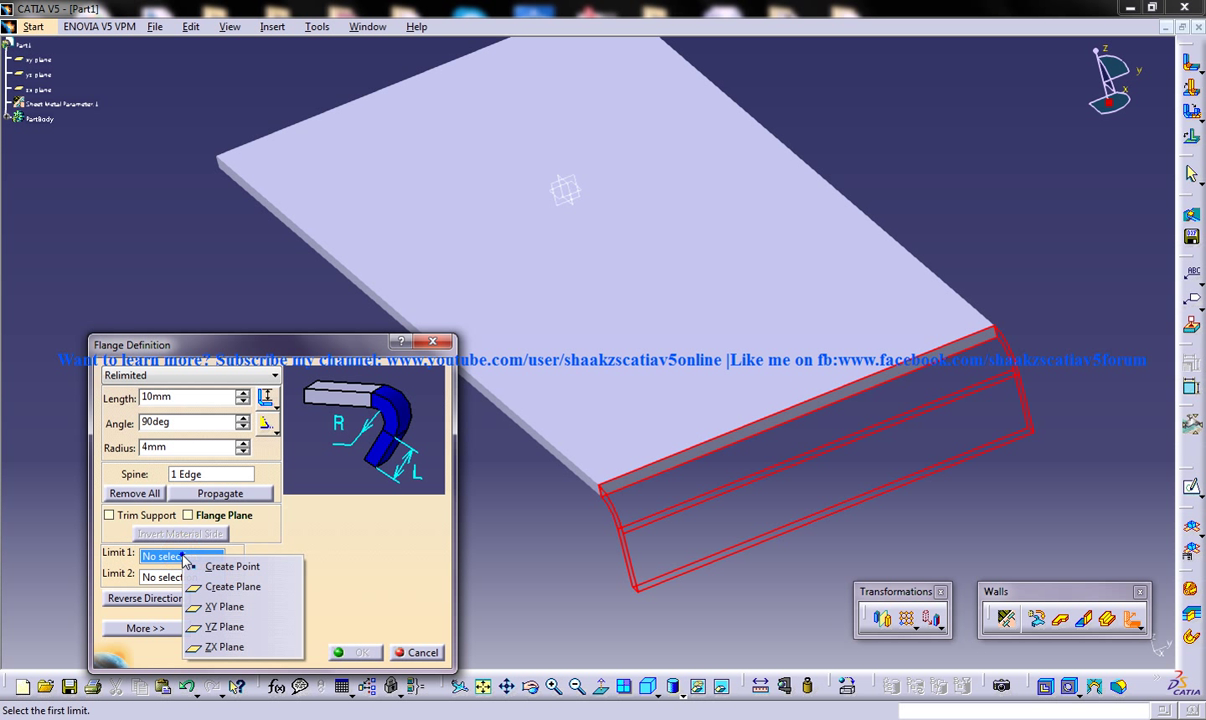
left_click(224, 586)
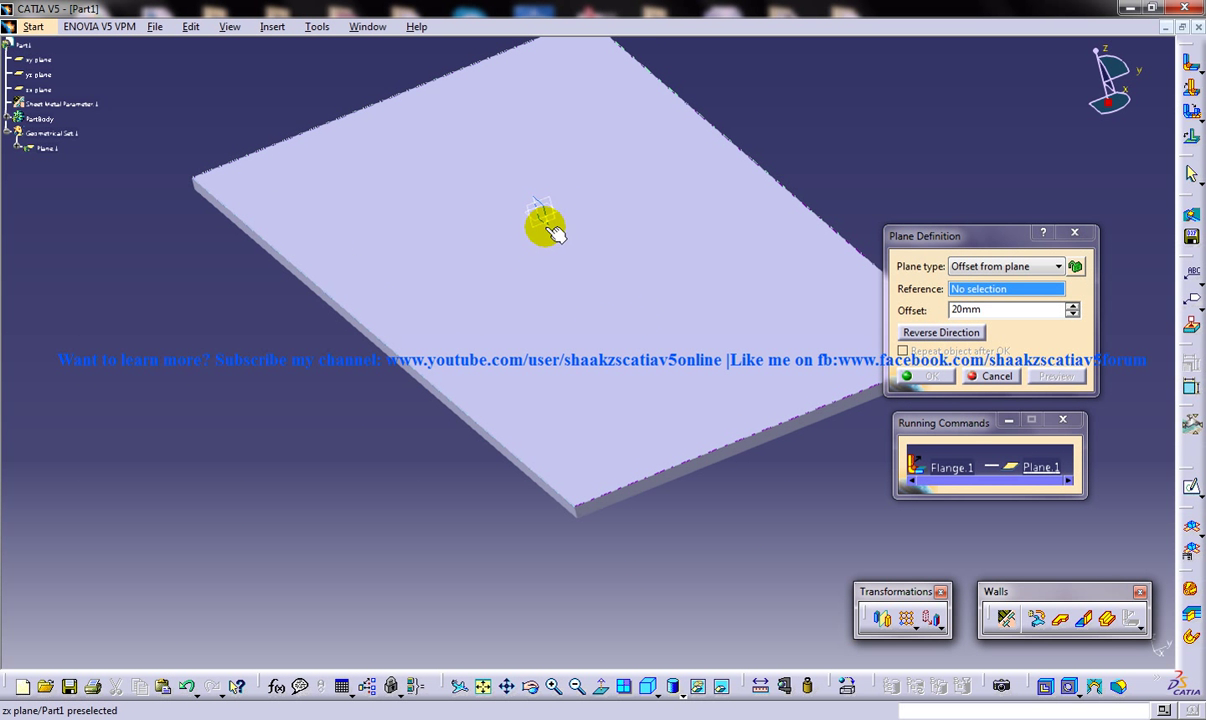
left_click(550, 240)
left_click(662, 168)
left_click(918, 376)
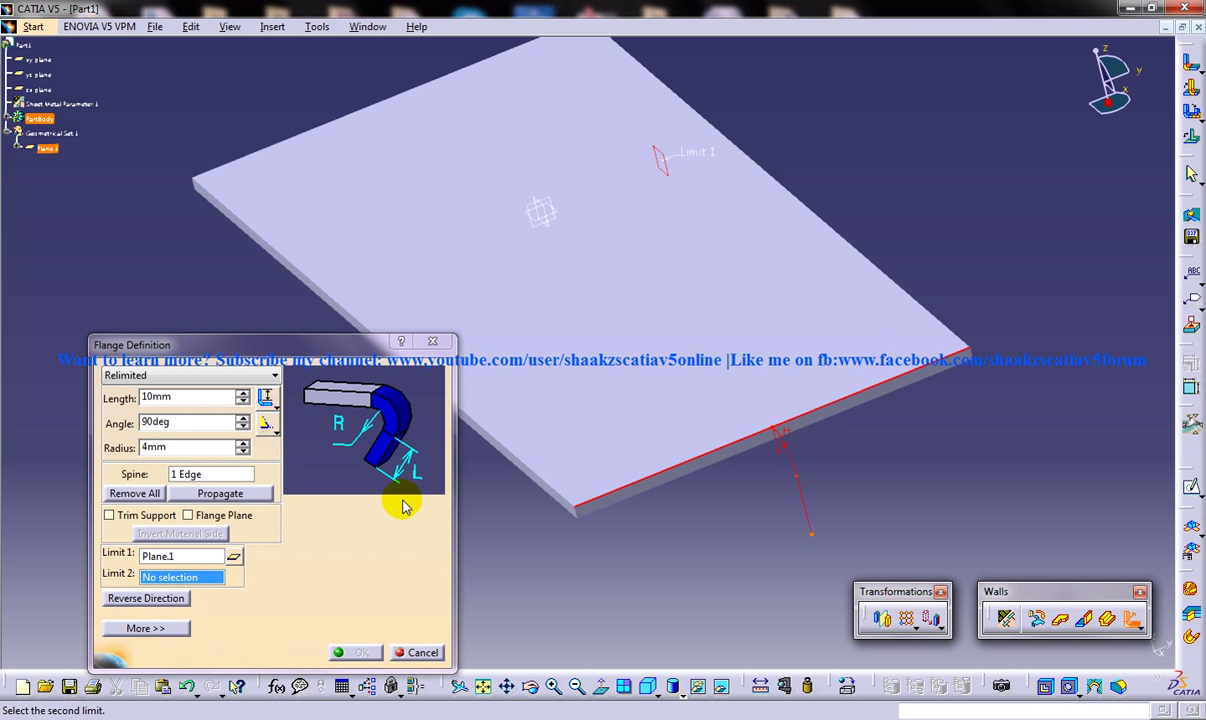
Step: Create Plane.2 offset -22mm from the zx plane as the second limit
right_click(197, 580)
left_click(205, 605)
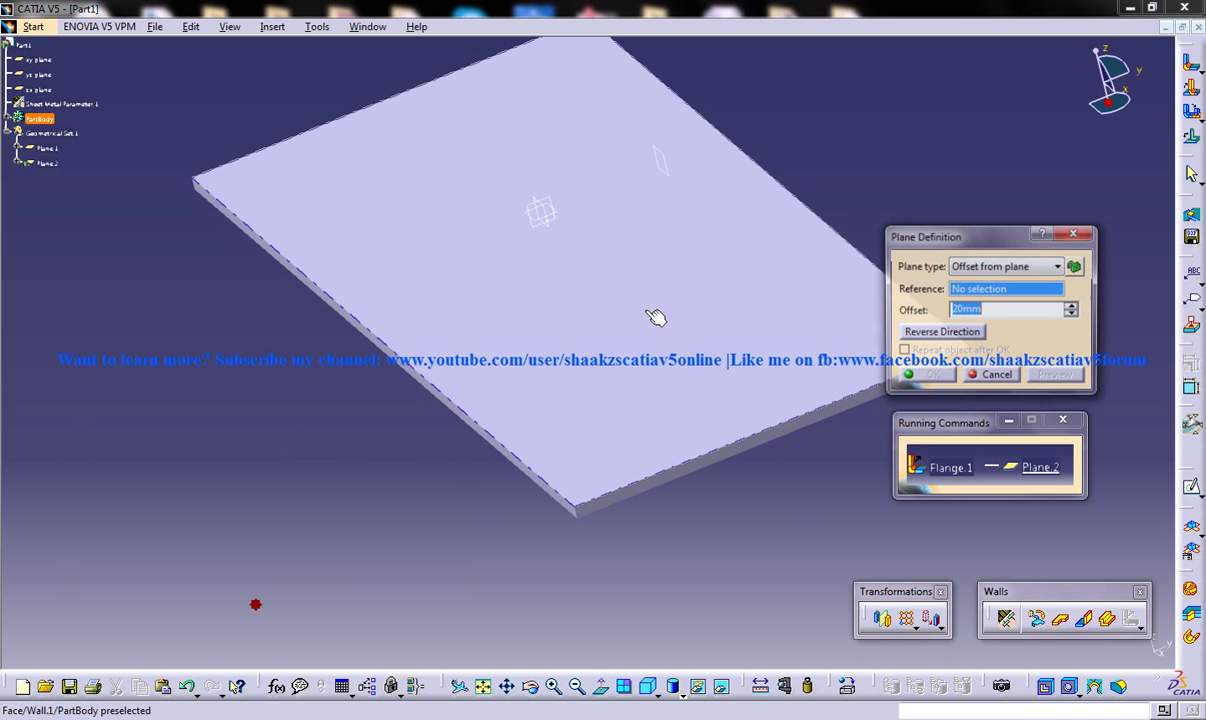
left_click(545, 233)
left_click_drag(662, 162, 402, 264)
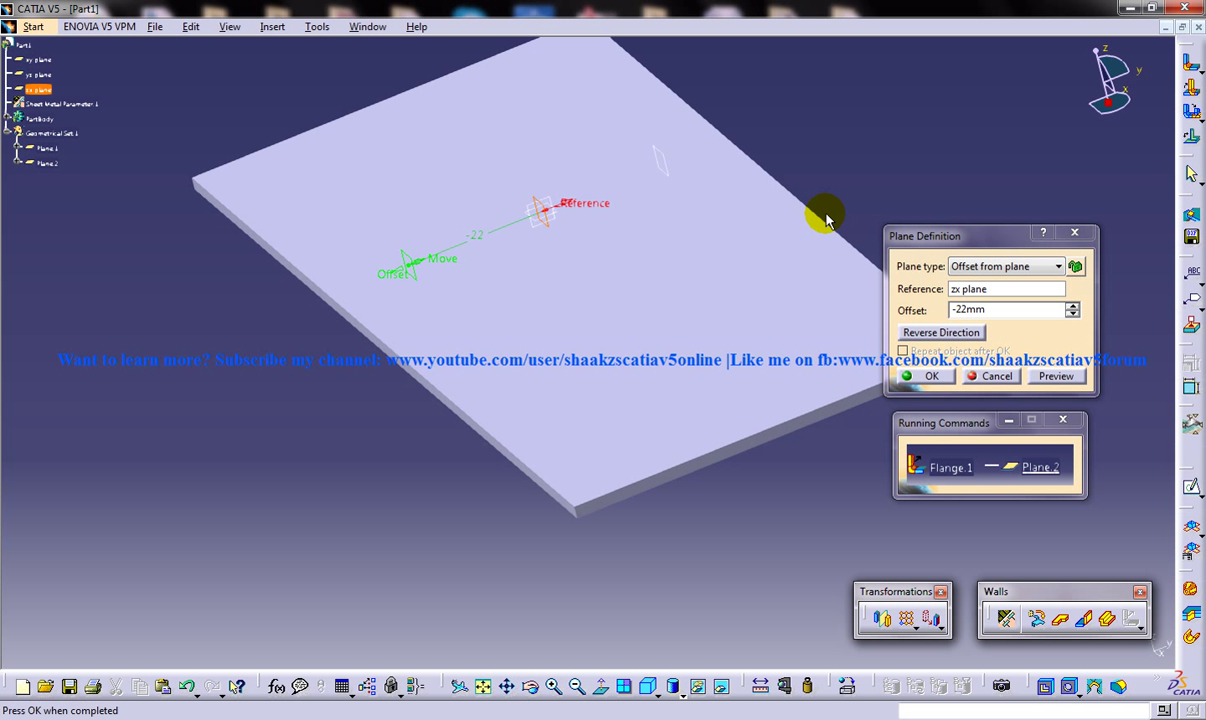
left_click(928, 375)
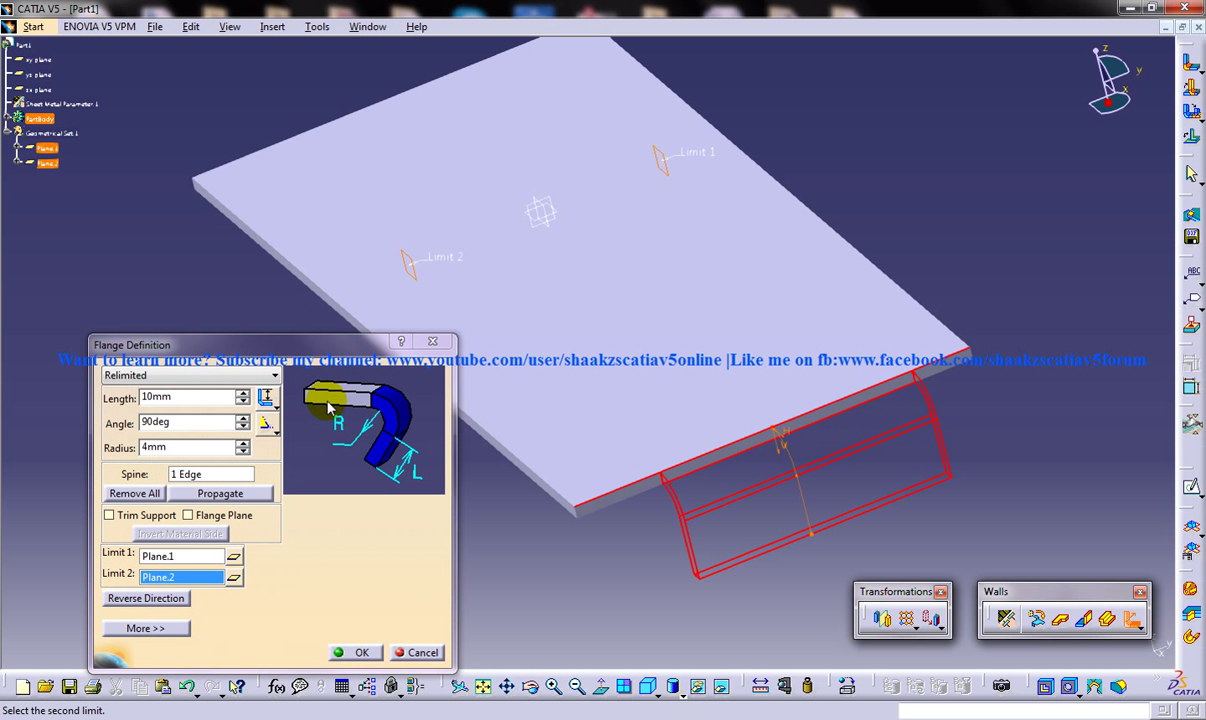
Step: Set length 17mm, angle 96deg and bend radius 6mm, then build the relimited flange
left_click_drag(325, 345, 313, 311)
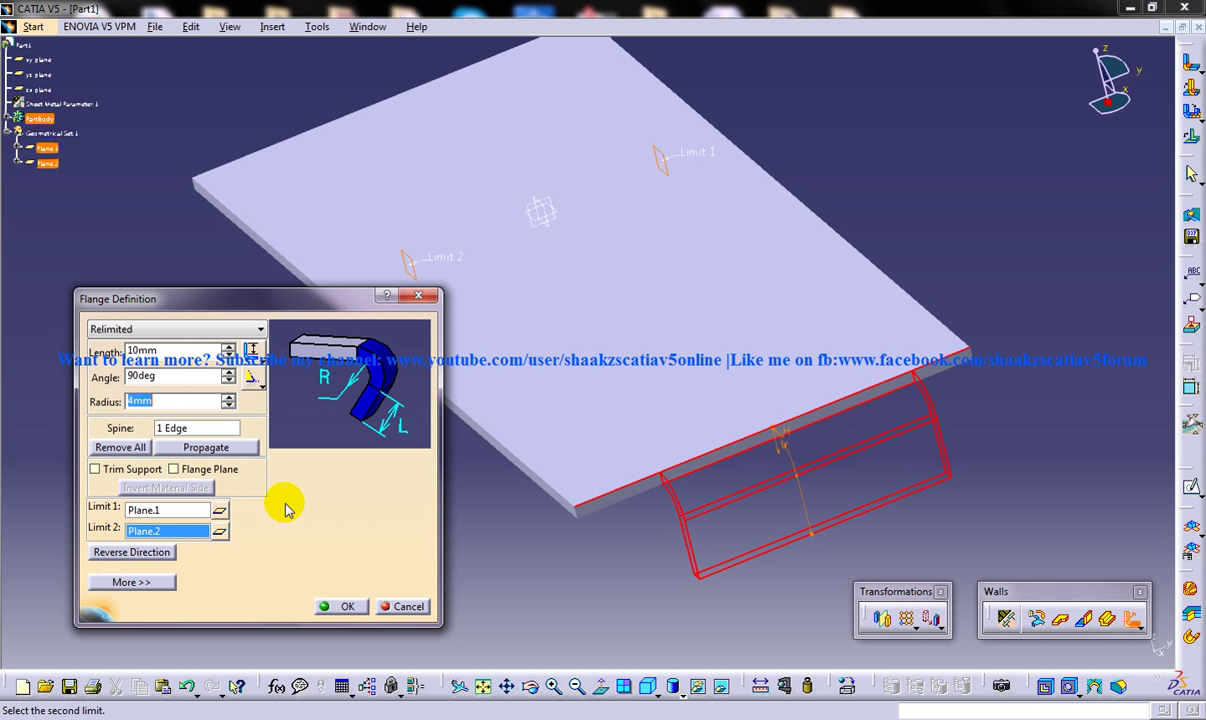
left_click(228, 346)
left_click(228, 346)
left_click(228, 346)
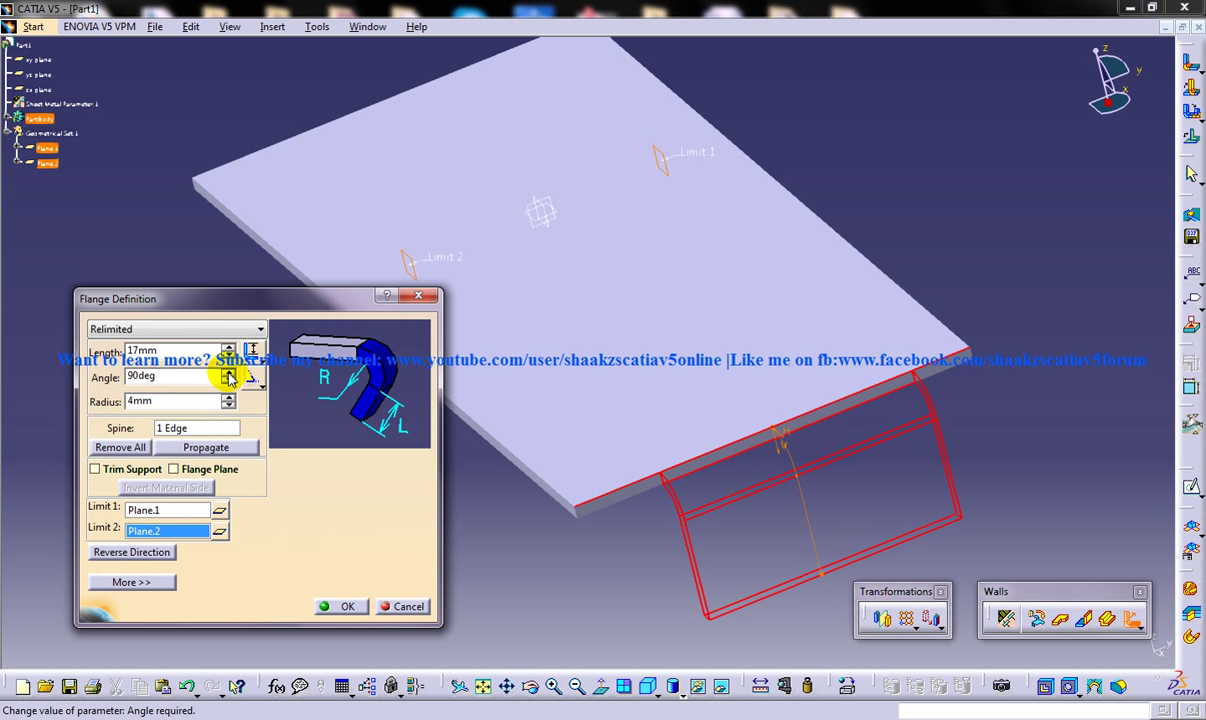
left_click(228, 373)
left_click(228, 373)
left_click(228, 373)
left_click(228, 373)
left_click(228, 373)
left_click(228, 397)
left_click(228, 397)
middle_click_drag(529, 463, 495, 458)
left_click(323, 600)
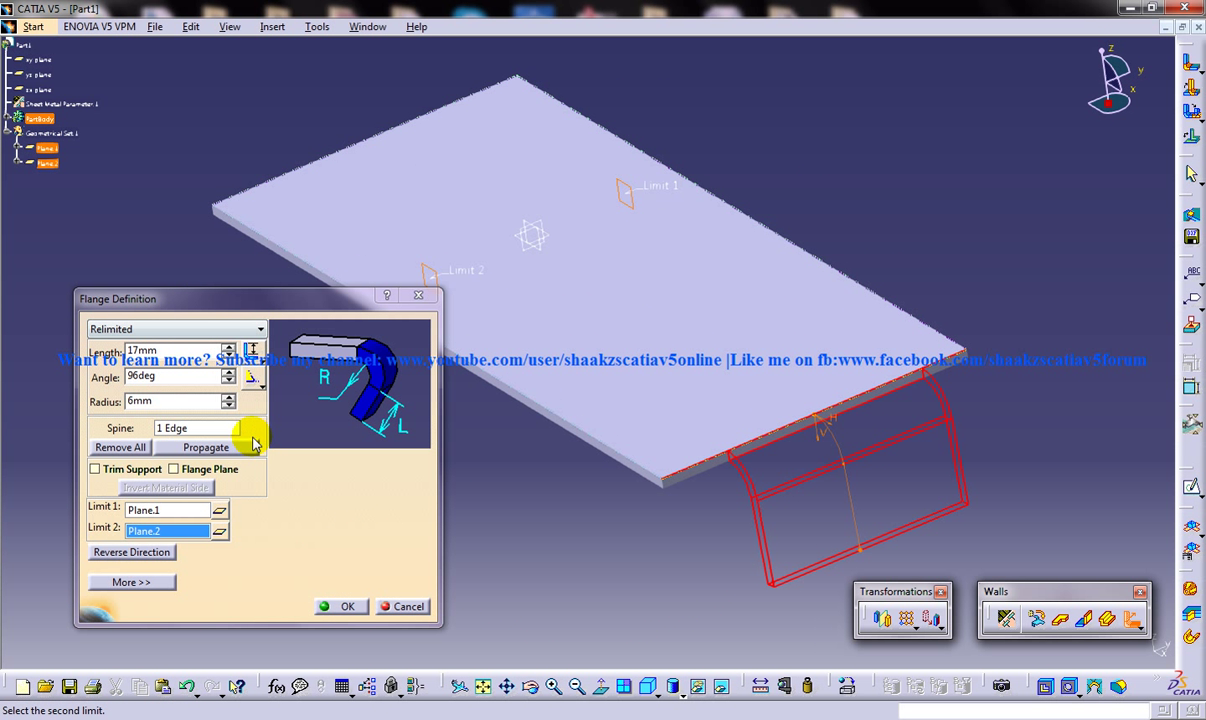
left_click(339, 608)
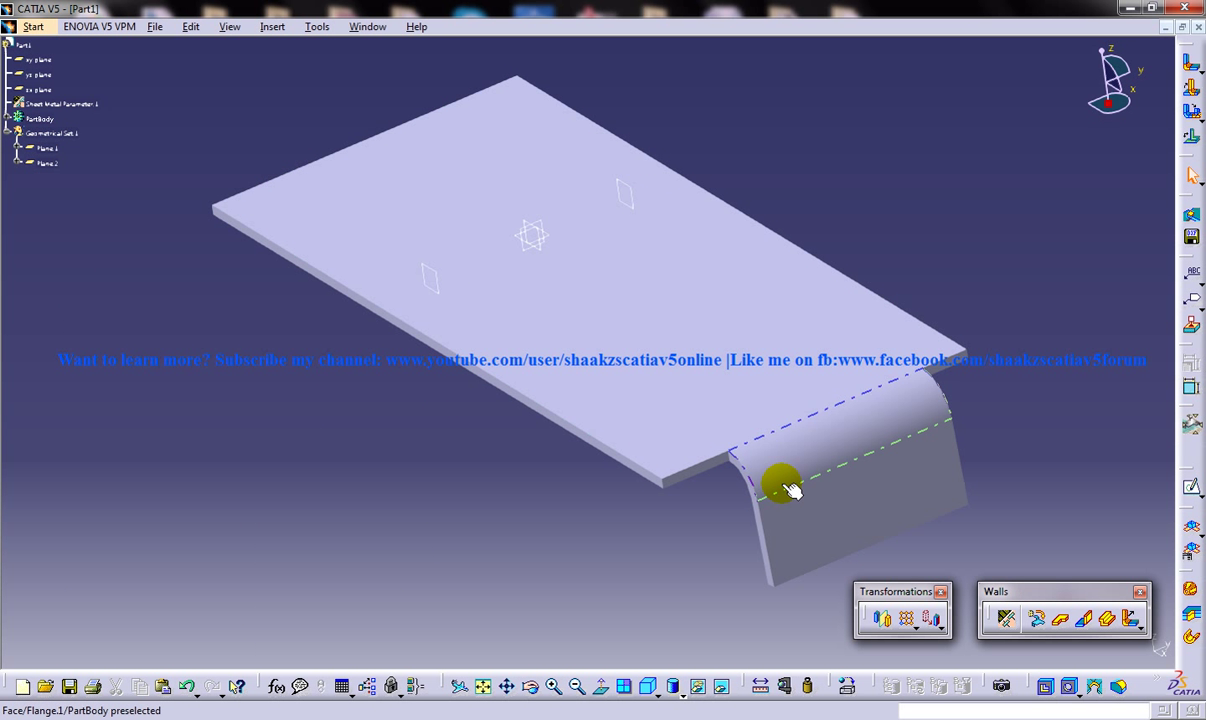